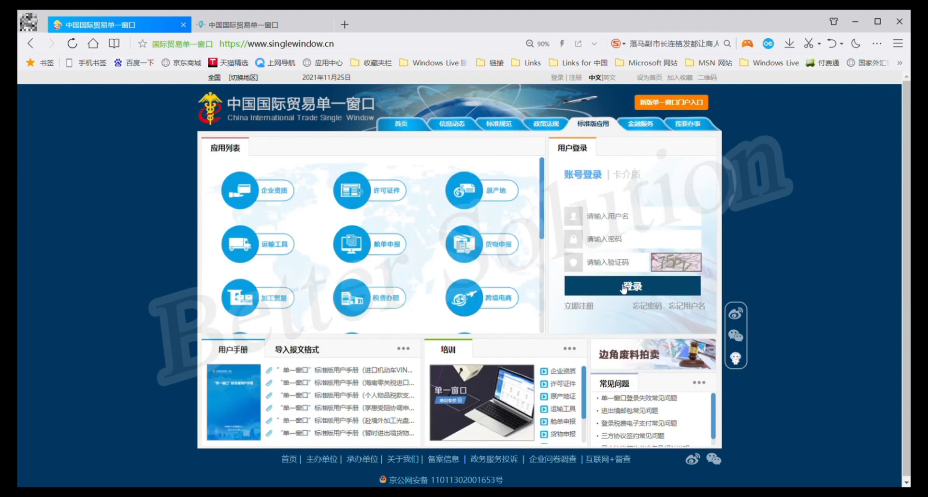
- Start a new account registration and choose the overseas enterprise registration type (境外企业注册)
left_click(590, 308)
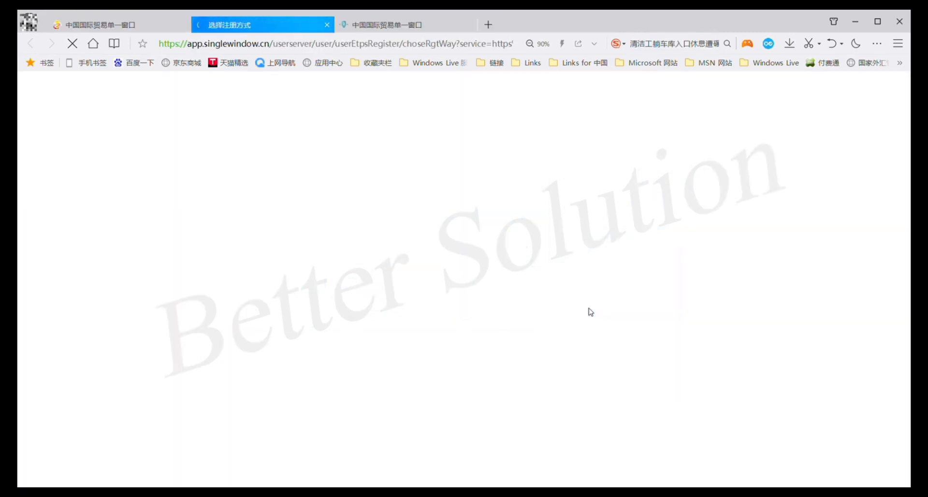
scroll(812, 249, "down", 2)
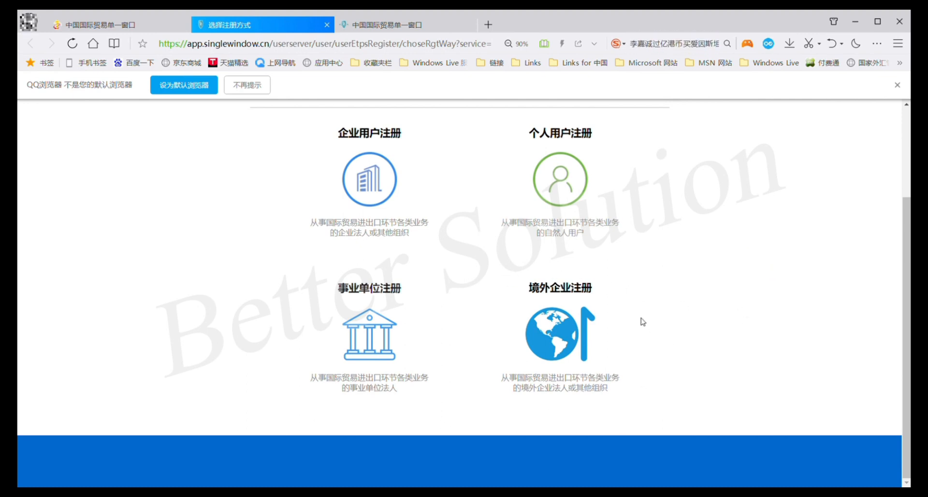
left_click(576, 336)
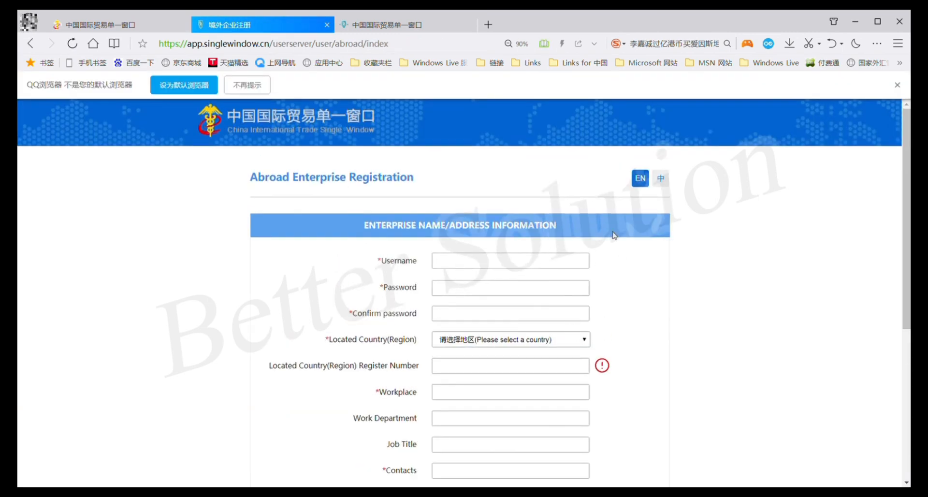
- Review all fields of the Abroad Enterprise Registration form, including the hint for the Located Country (Region) Register Number
scroll(732, 241, "down", 1)
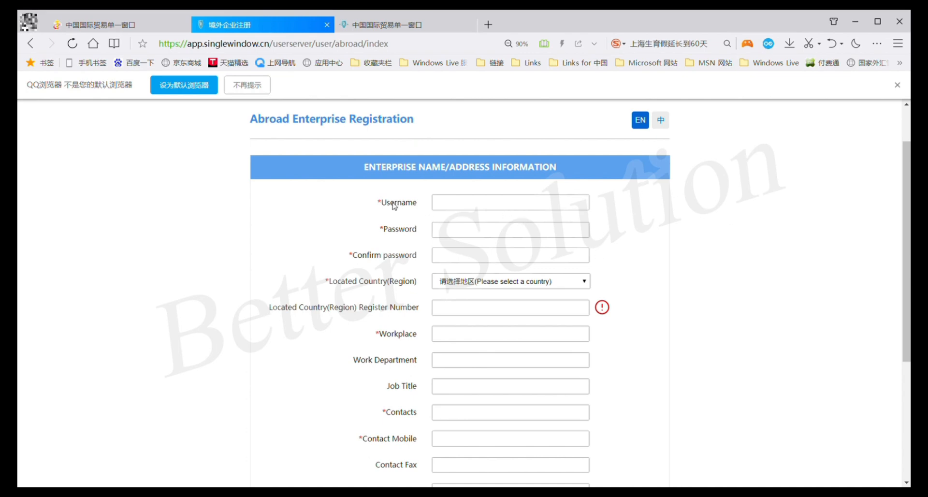
scroll(667, 309, "down", 2)
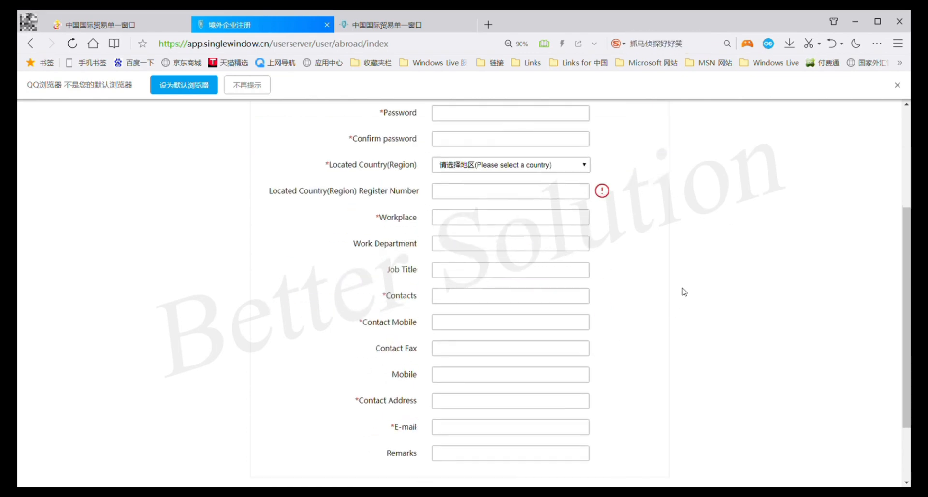
scroll(686, 270, "up", 2)
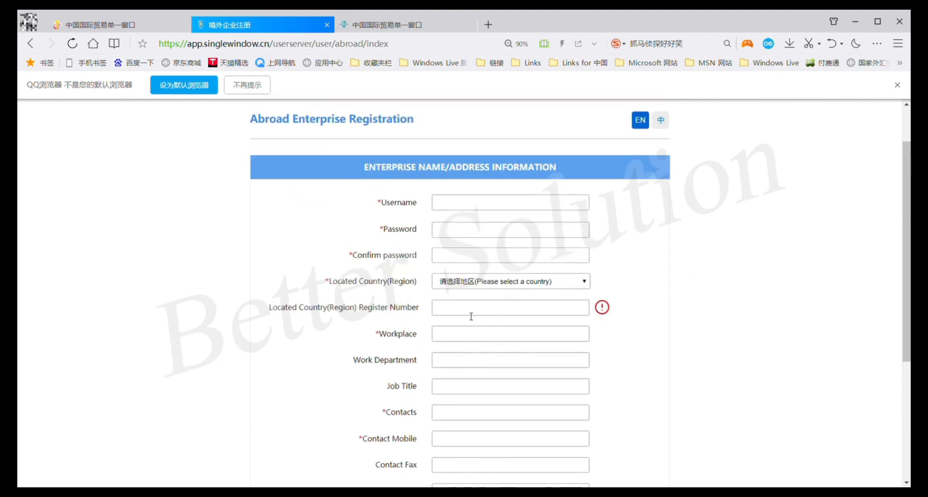
left_click(469, 312)
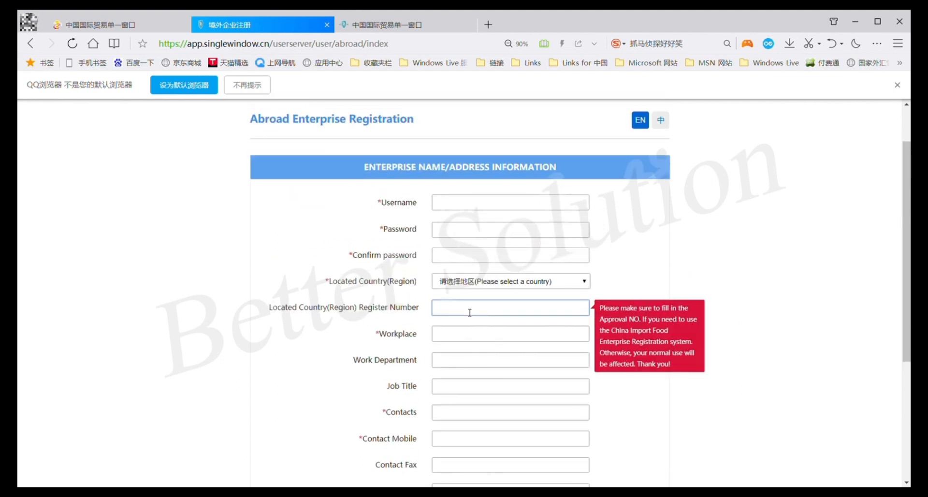
left_click(352, 321)
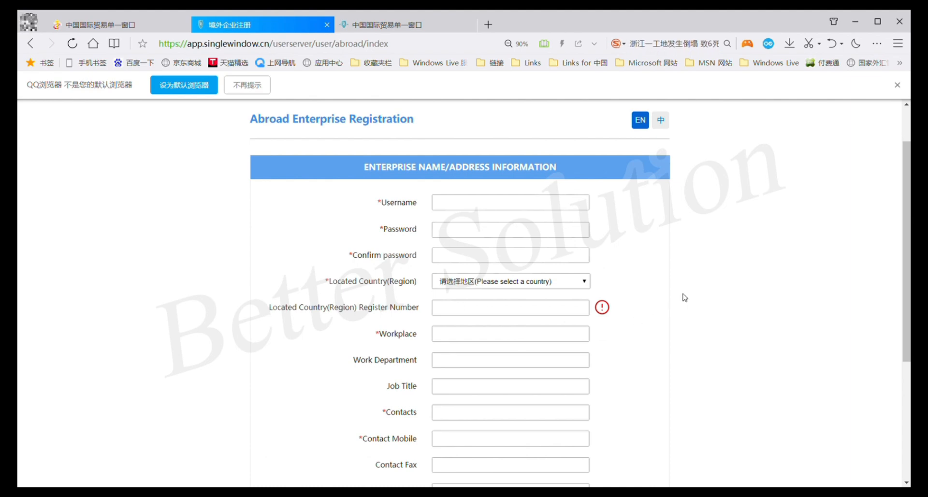
scroll(686, 294, "down", 5)
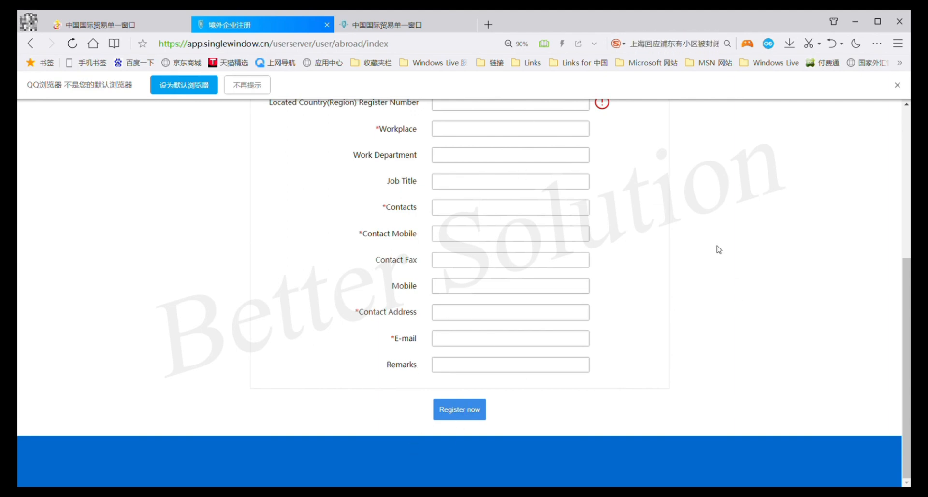
scroll(682, 261, "up", 5)
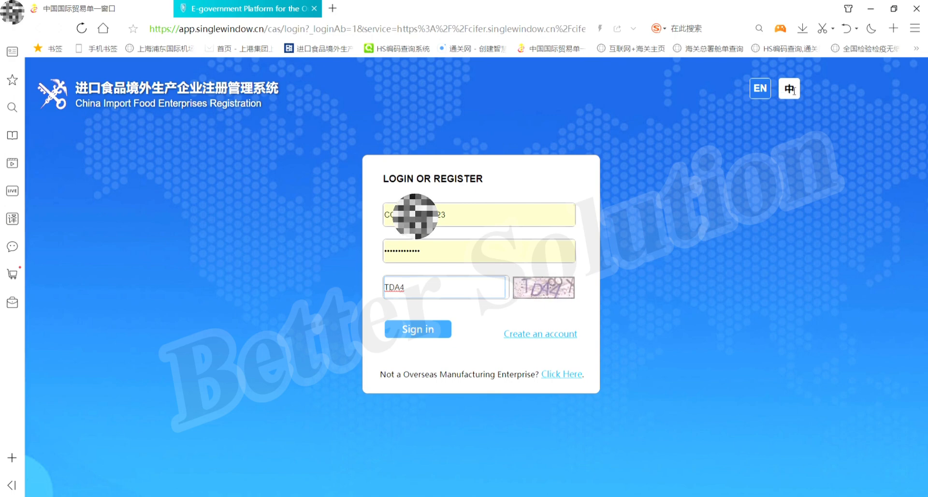
- Sign in to the China Import Food Enterprises Registration system and look through the product categories for the registration application
left_click(423, 333)
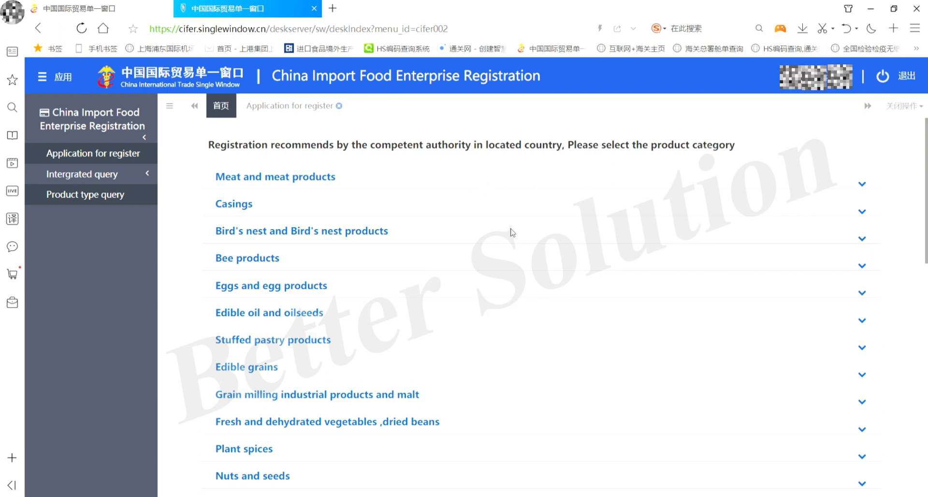
scroll(512, 232, "down", 12)
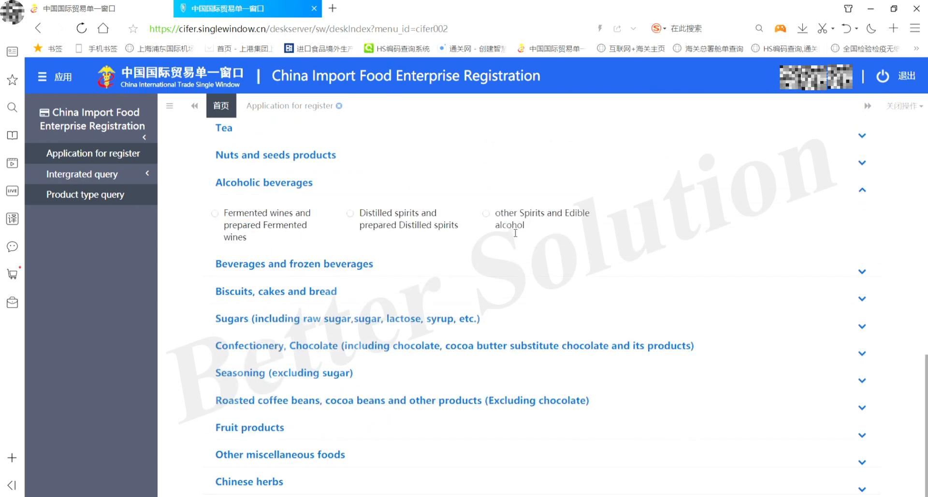
scroll(513, 232, "up", 3)
scroll(512, 233, "up", 1)
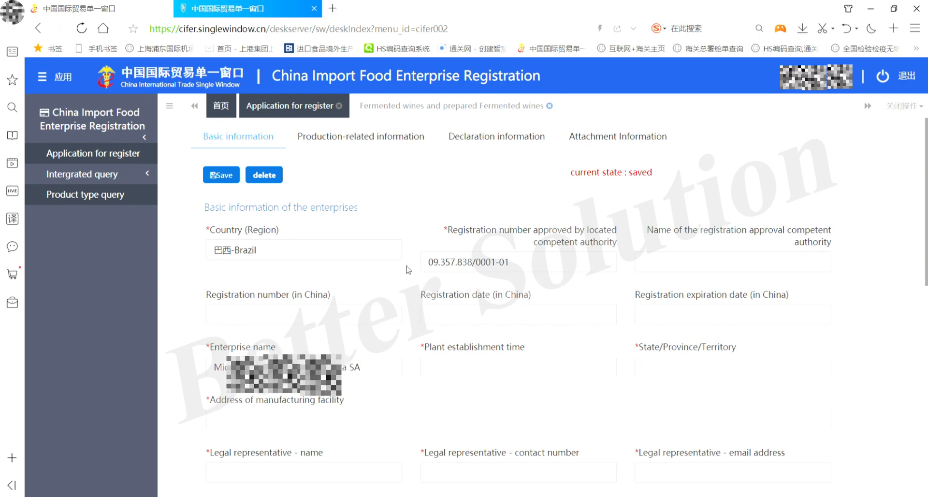
- Examine the basic information section of the fermented wines application, from enterprise details down to the product and export history tables
scroll(406, 270, "down", 1)
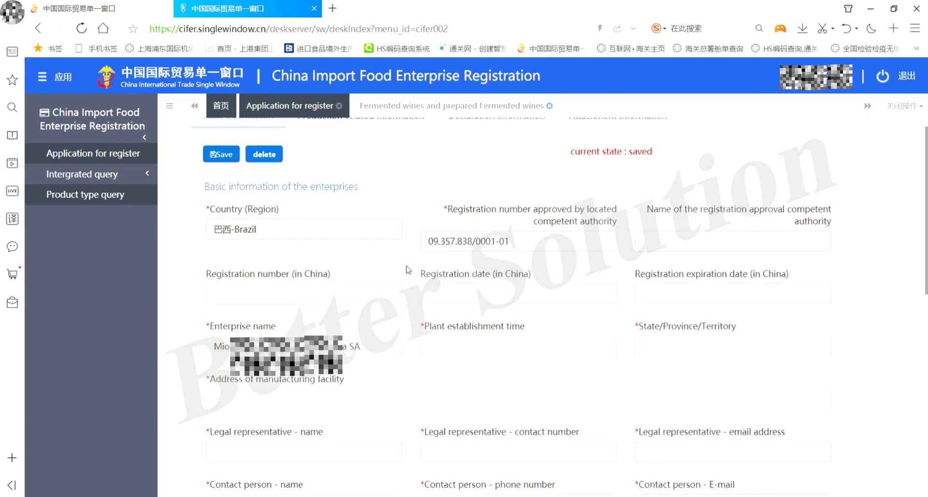
scroll(407, 270, "down", 2)
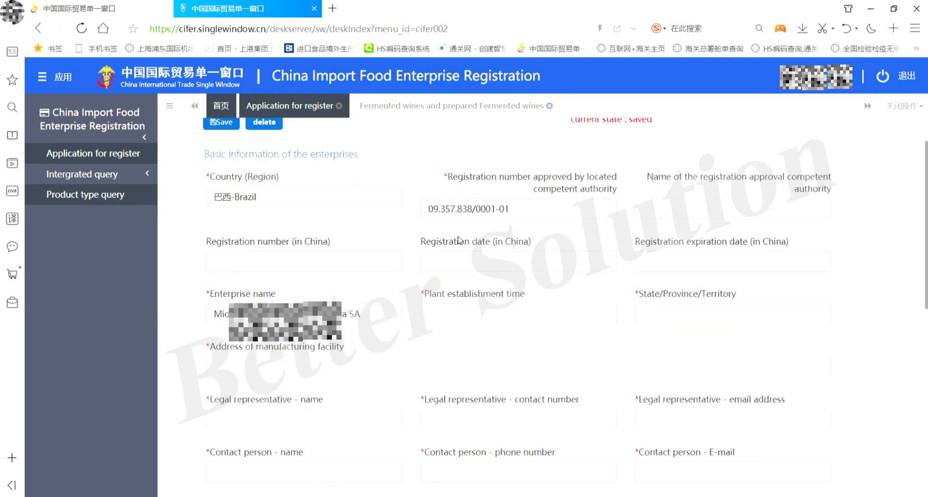
scroll(393, 335, "down", 6)
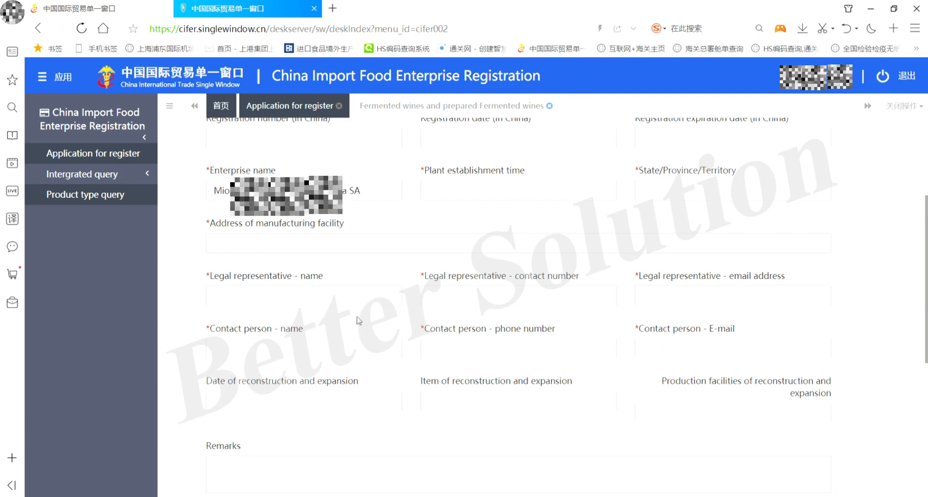
scroll(438, 287, "down", 9)
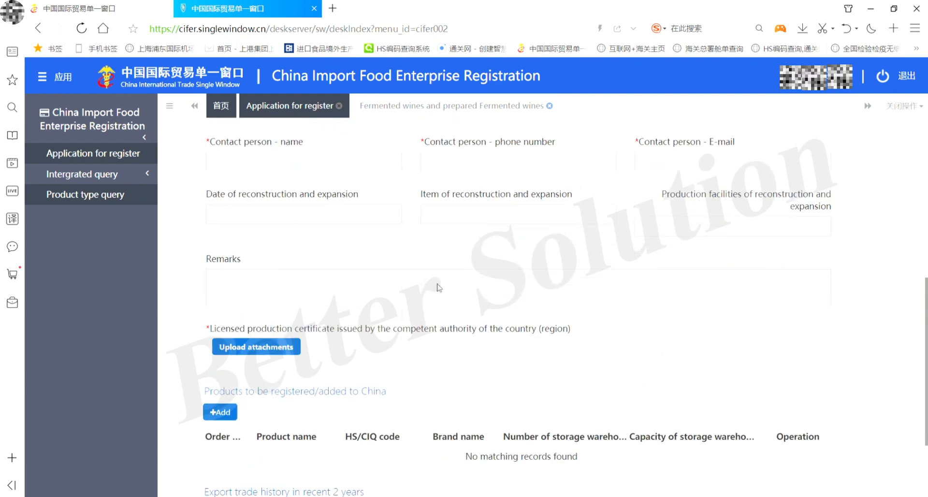
scroll(438, 287, "down", 6)
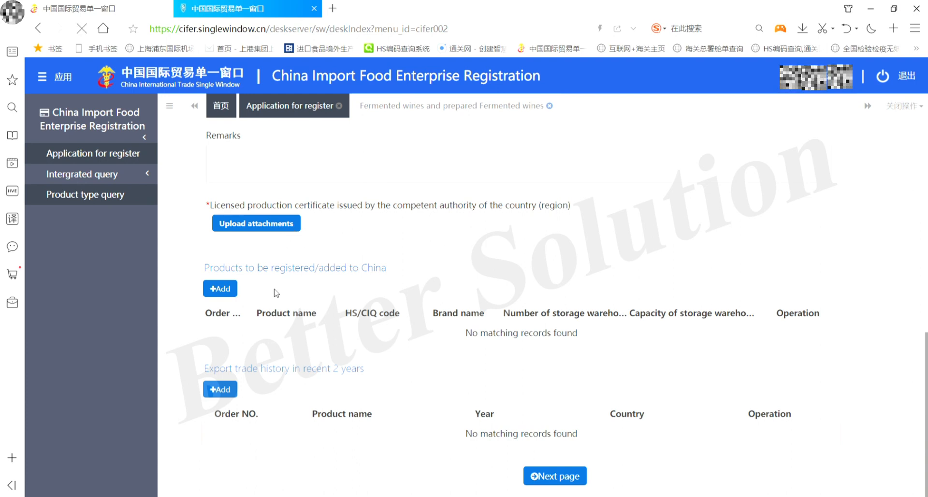
- Open a new entry for products to be registered in China, review its fields and product photo attachment, and close it without saving
left_click(225, 290)
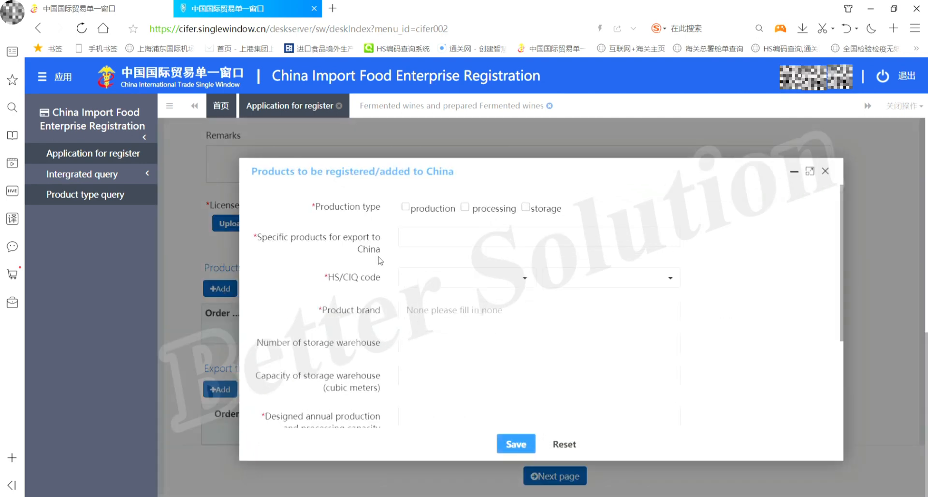
scroll(723, 334, "down", 3)
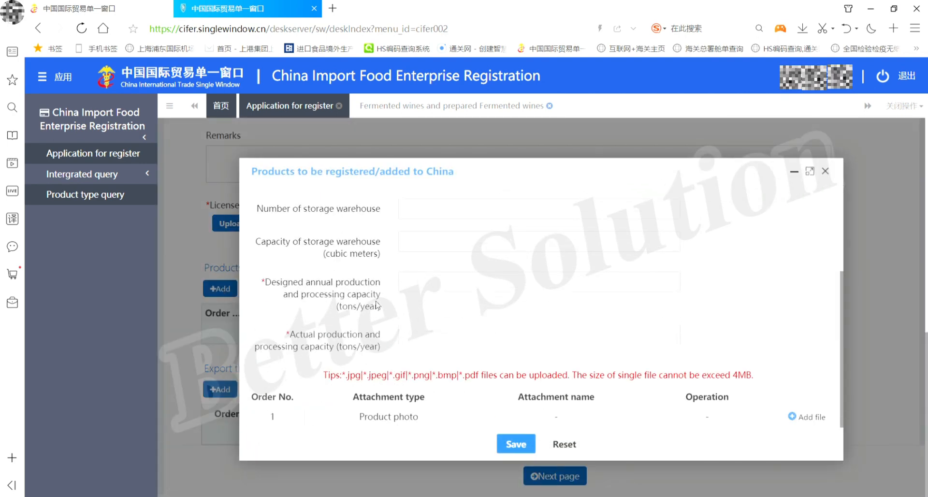
scroll(377, 306, "up", 3)
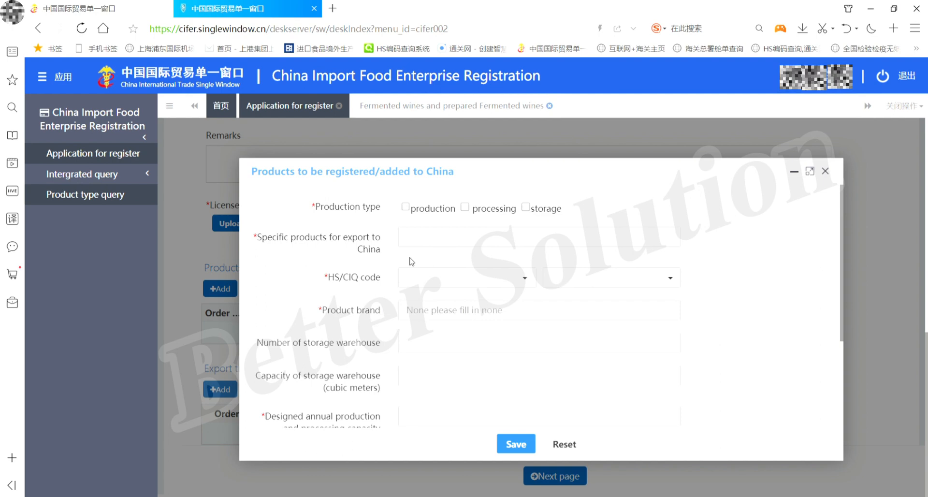
scroll(411, 261, "down", 2)
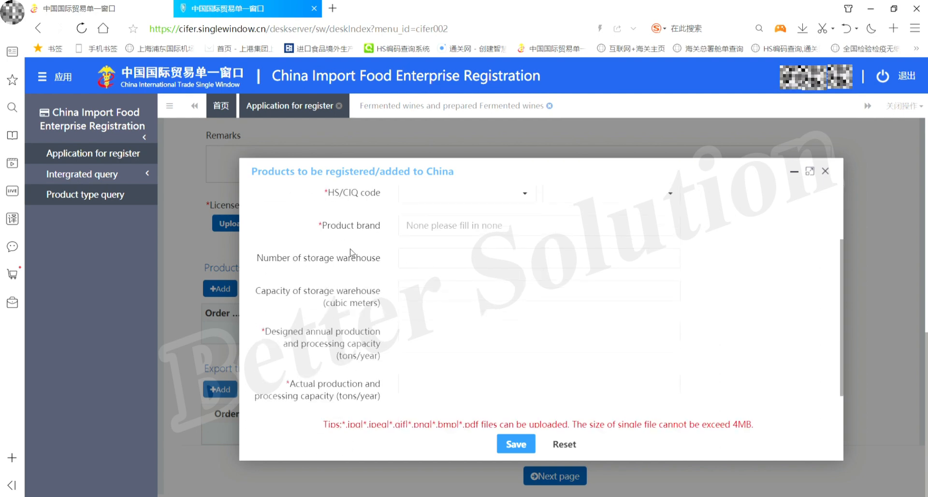
scroll(386, 311, "down", 1)
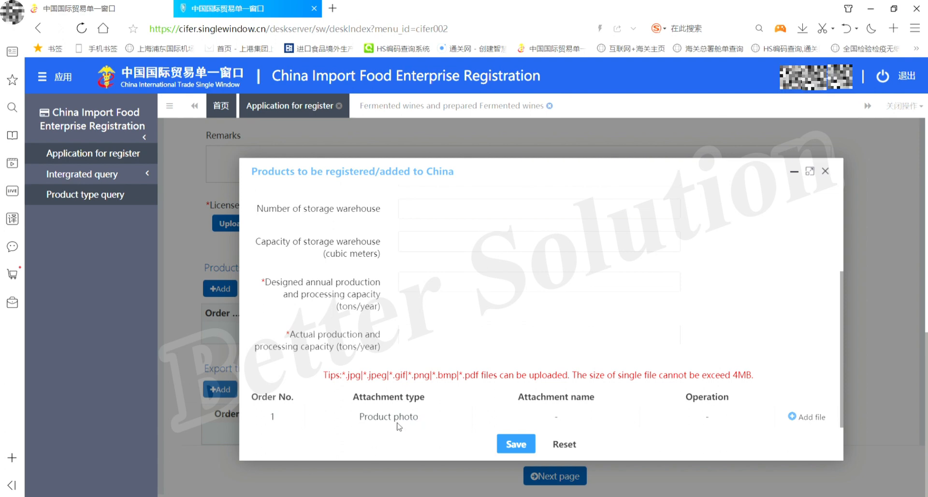
left_click(806, 416)
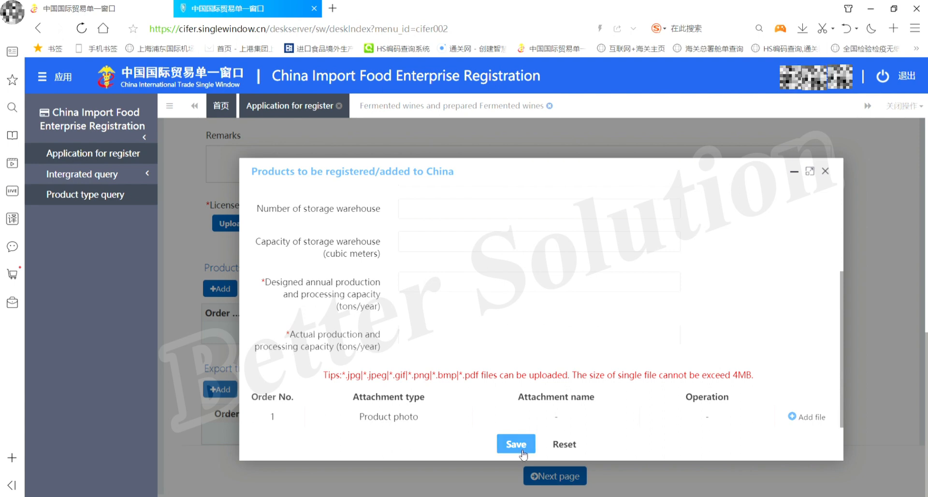
left_click(825, 173)
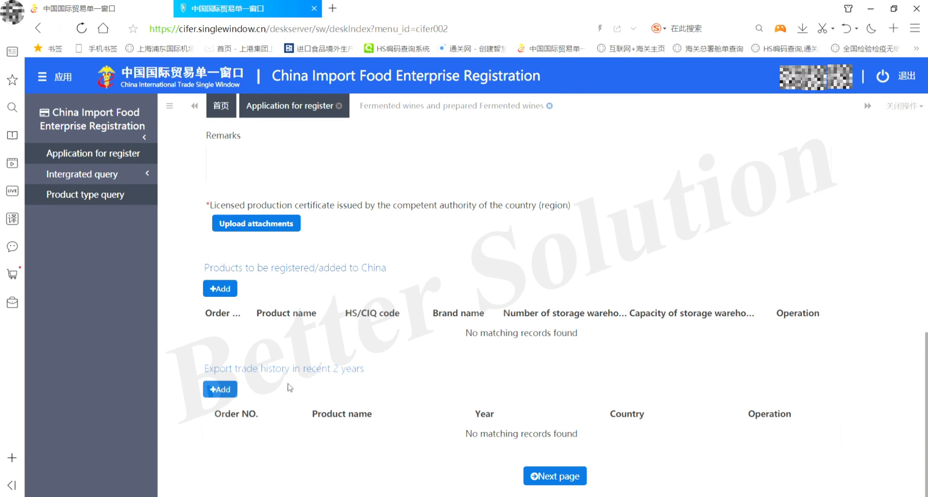
- View the entry form for export trade history in recent 2 years, close it, and go on to the production-related information
left_click(220, 390)
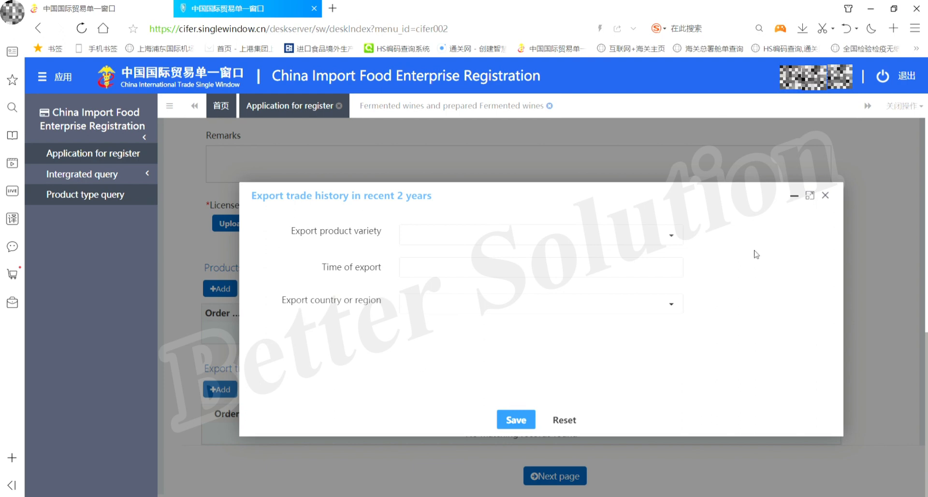
left_click(825, 195)
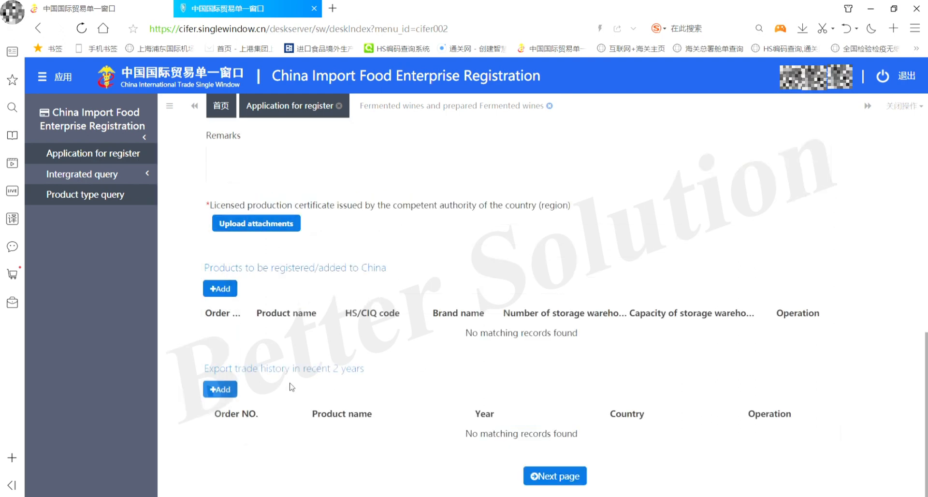
left_click(565, 479)
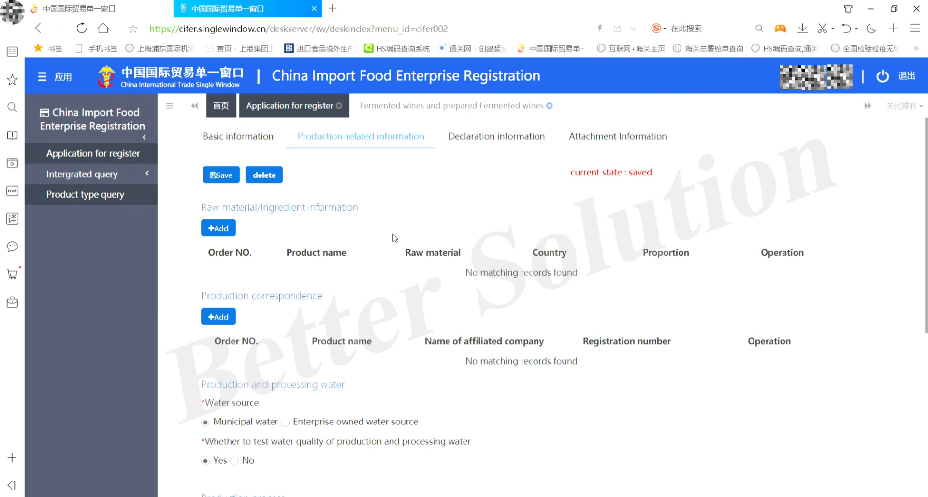
- Open a new raw material/ingredient information entry, inspect its fields, and close it without saving
scroll(395, 238, "down", 1)
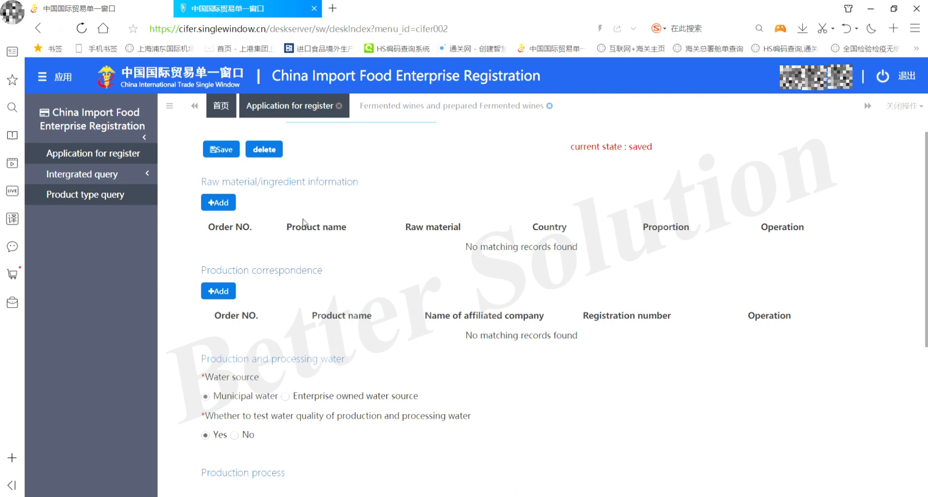
left_click(220, 203)
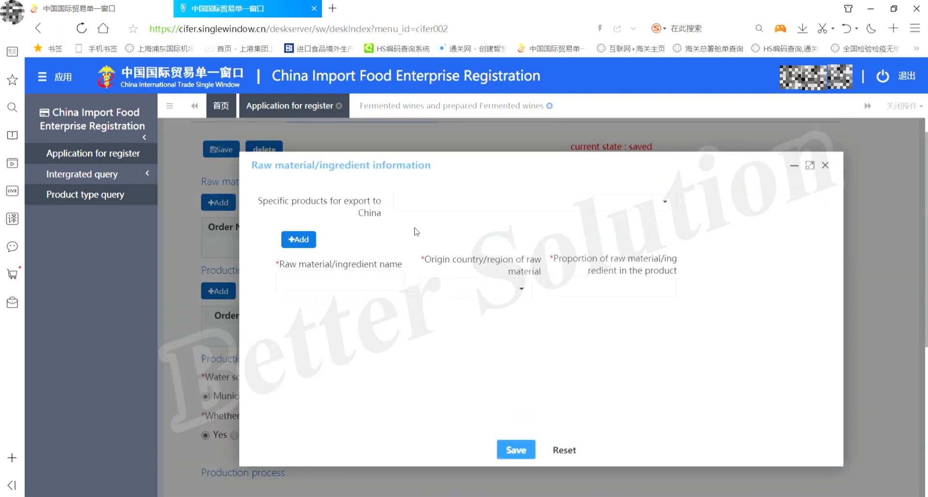
left_click(508, 205)
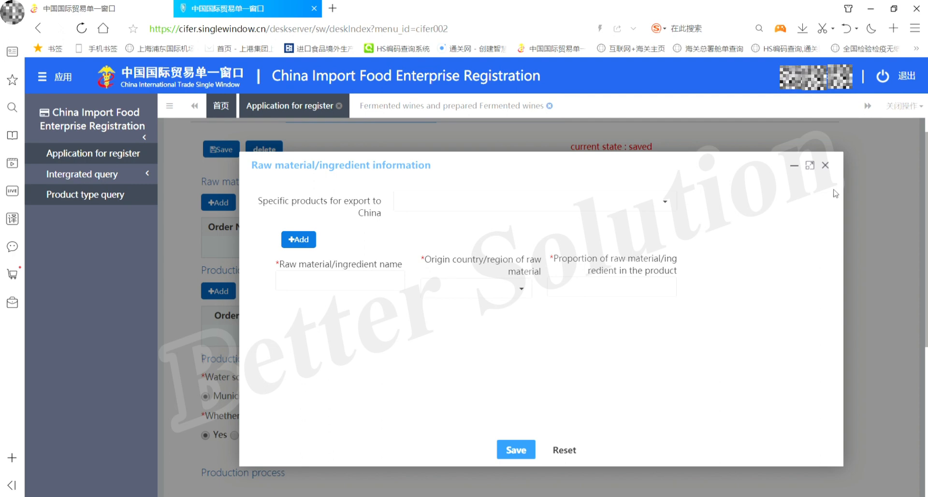
left_click(825, 164)
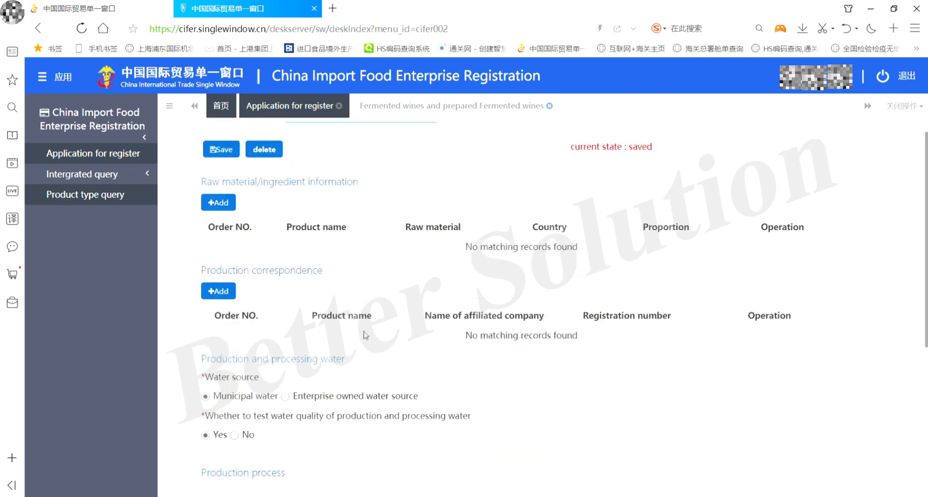
- Open a new production correspondence entry, inspect its affiliated company and registration fields, and close it without saving
scroll(365, 335, "down", 1)
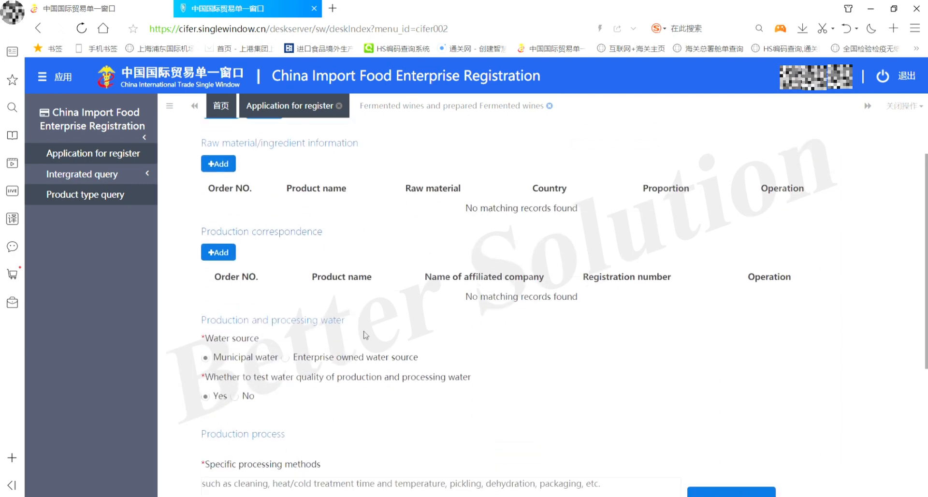
left_click(223, 241)
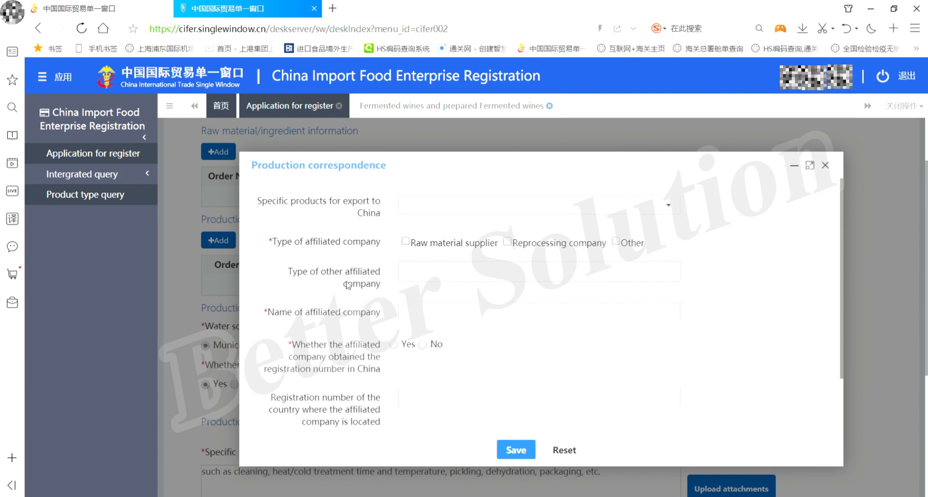
scroll(411, 334, "down", 2)
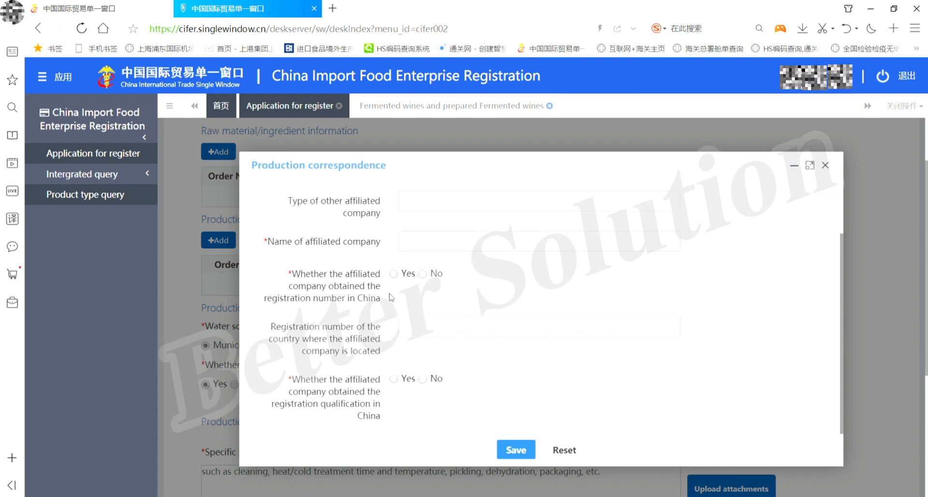
scroll(392, 298, "down", 2)
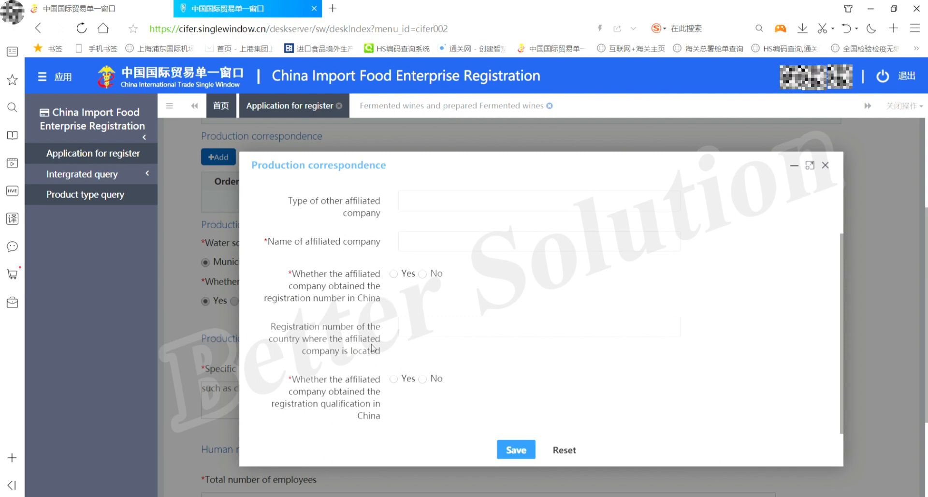
left_click(422, 331)
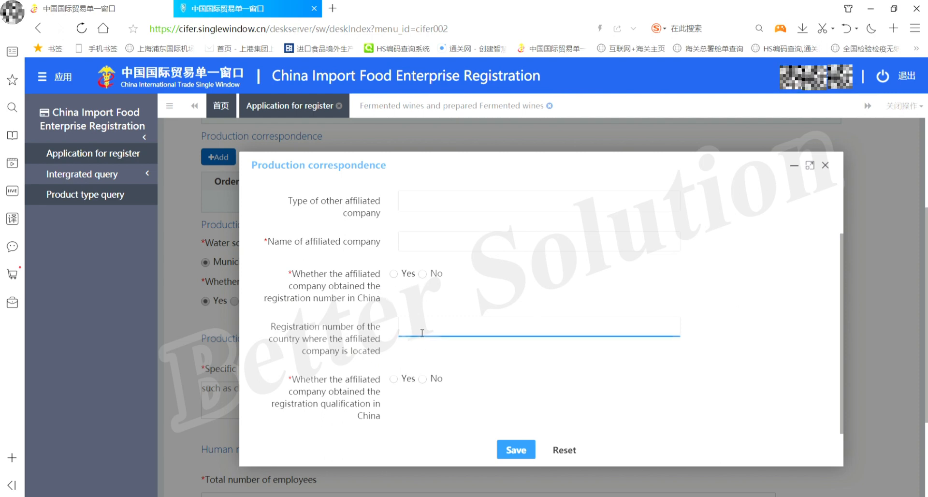
left_click(723, 366)
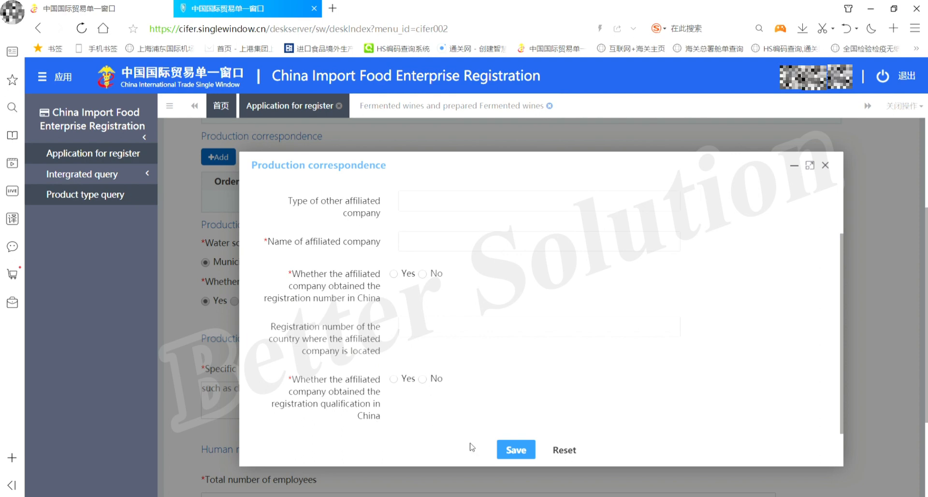
left_click(824, 164)
- Review the water, production process and human resources fields, and continue through the declaration information to the attachment information
scroll(815, 278, "down", 1)
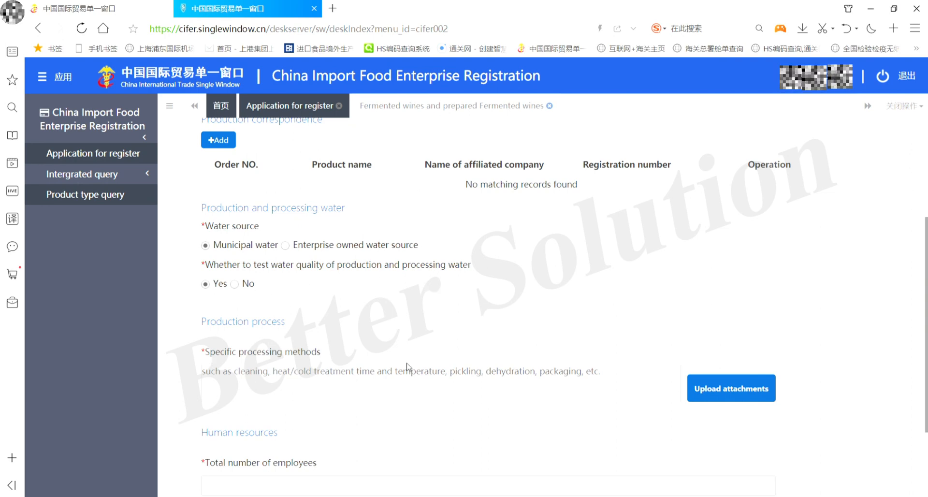
scroll(407, 368, "down", 3)
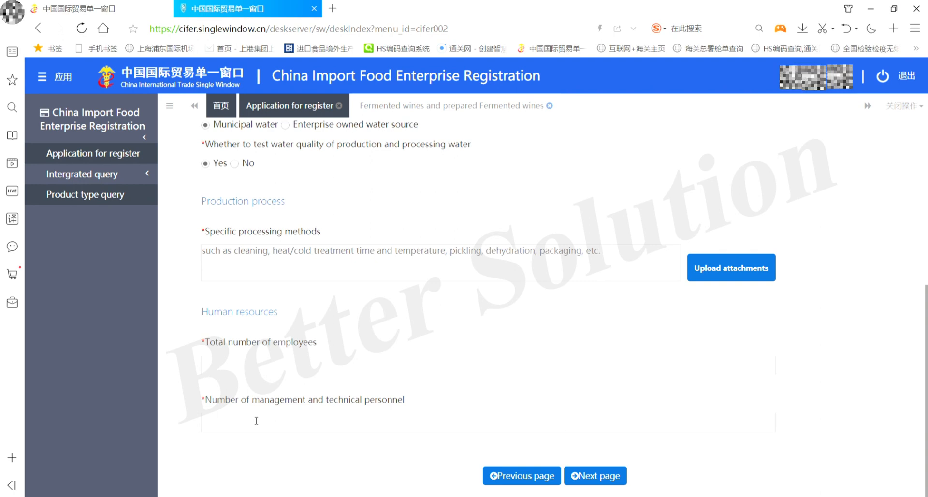
left_click(605, 479)
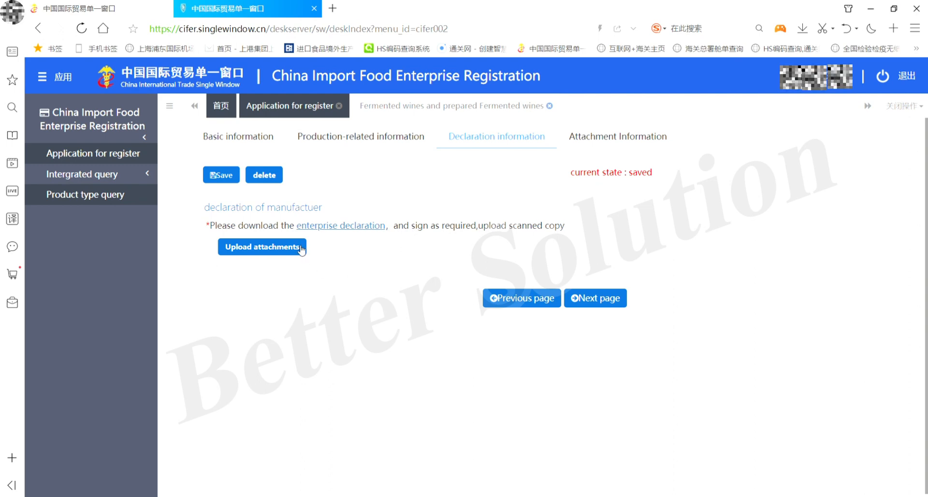
left_click(602, 303)
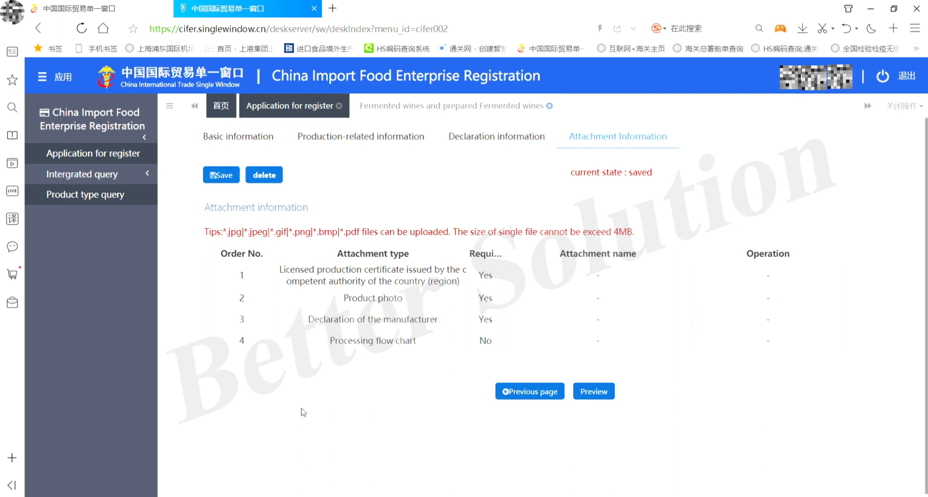
- Preview the complete fermented wines application and look through it from the enterprise details to the end
left_click(592, 389)
scroll(845, 285, "down", 1)
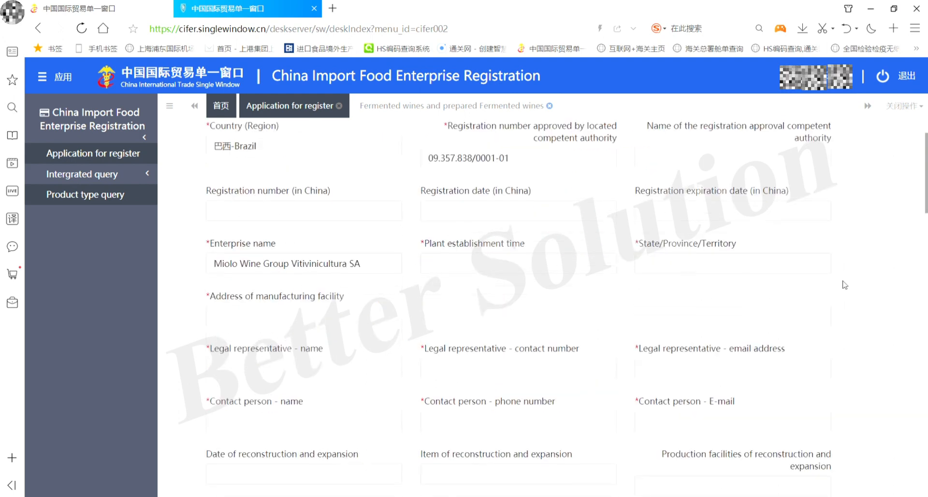
scroll(845, 286, "down", 10)
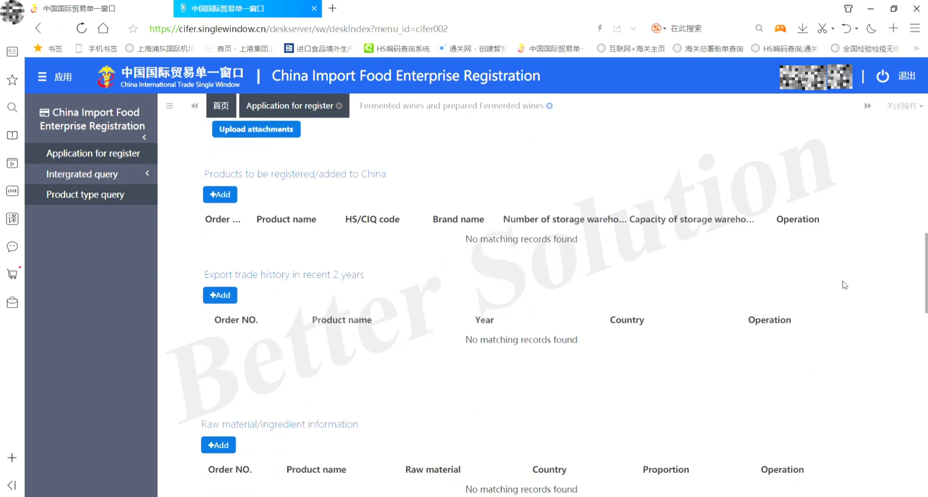
scroll(845, 285, "down", 15)
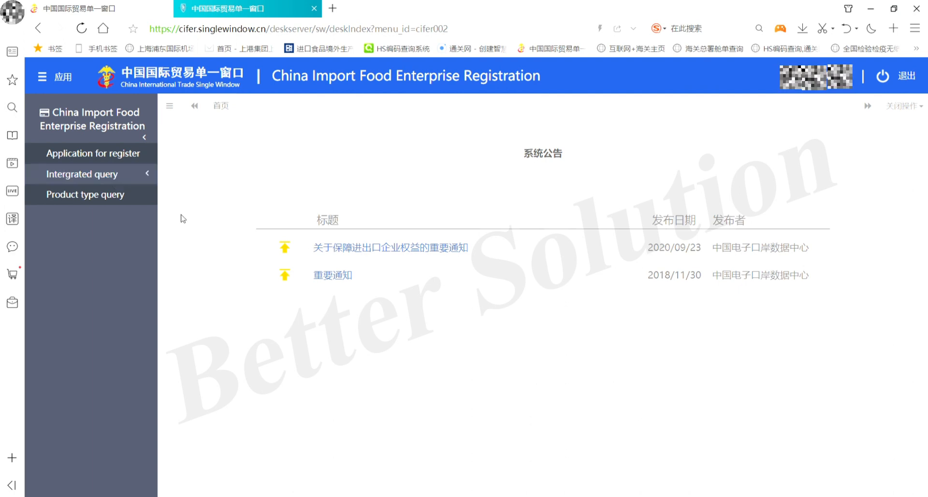
- Open the application form query and check the status and registration number of the fermented wines application
left_click(144, 181)
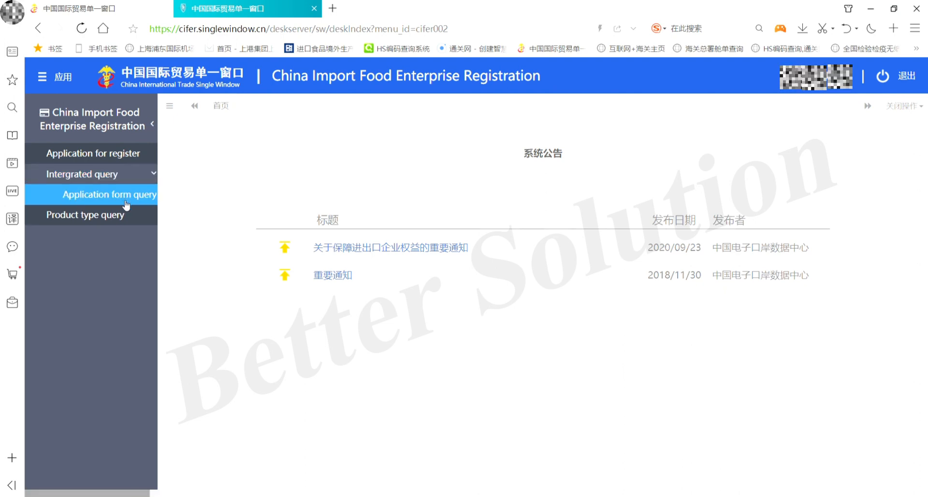
left_click(126, 204)
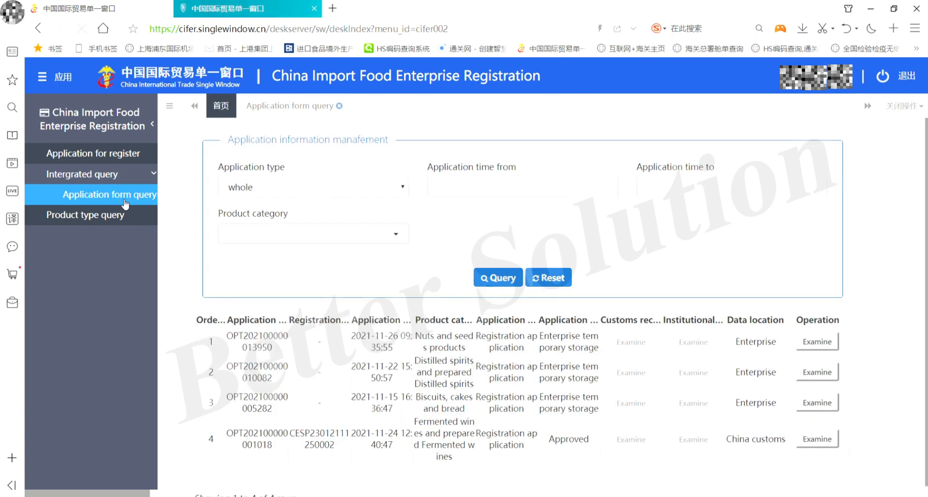
scroll(873, 314, "down", 1)
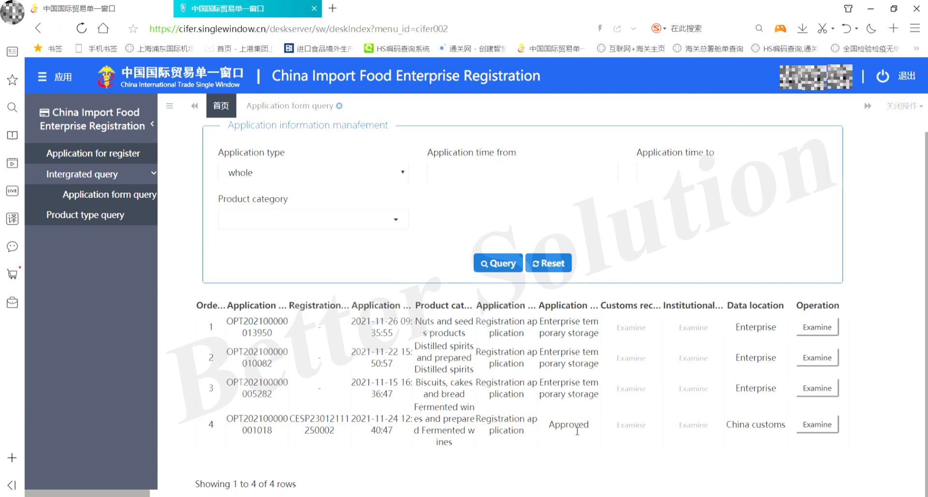
left_click_drag(592, 425, 542, 424)
left_click(428, 442)
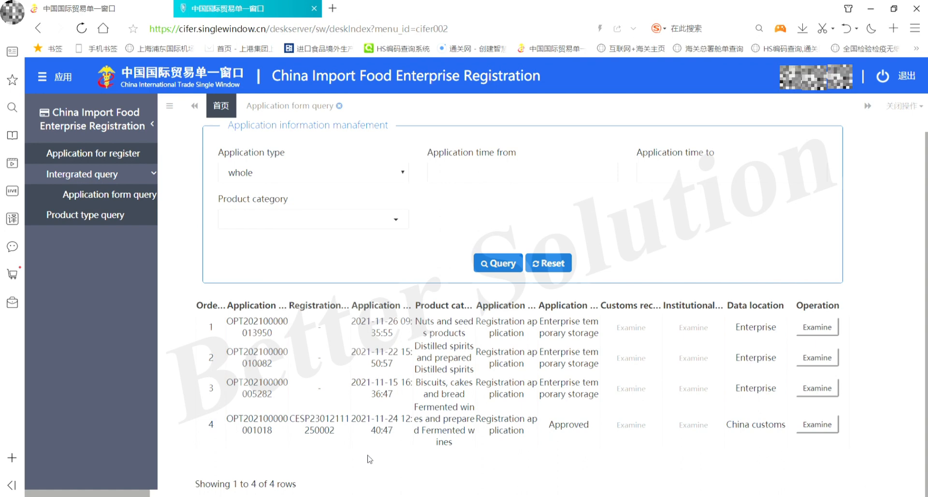
left_click_drag(295, 419, 297, 430)
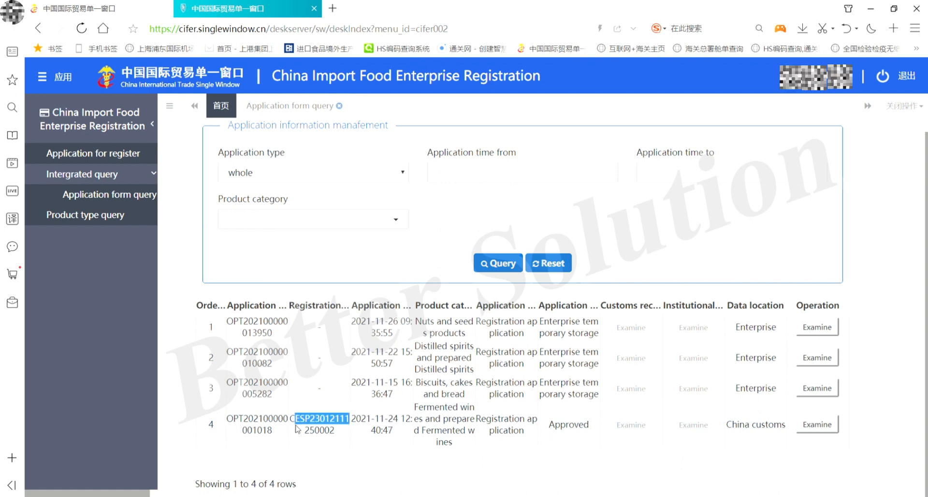
left_click(316, 447)
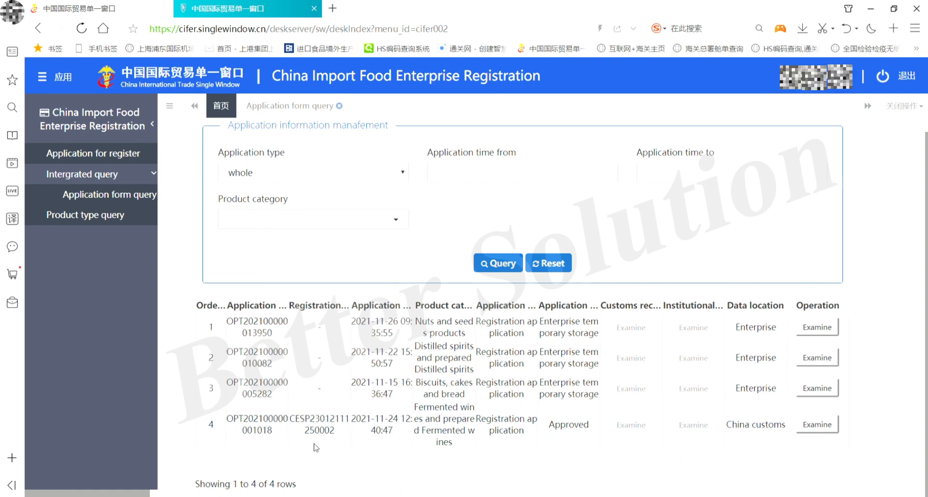